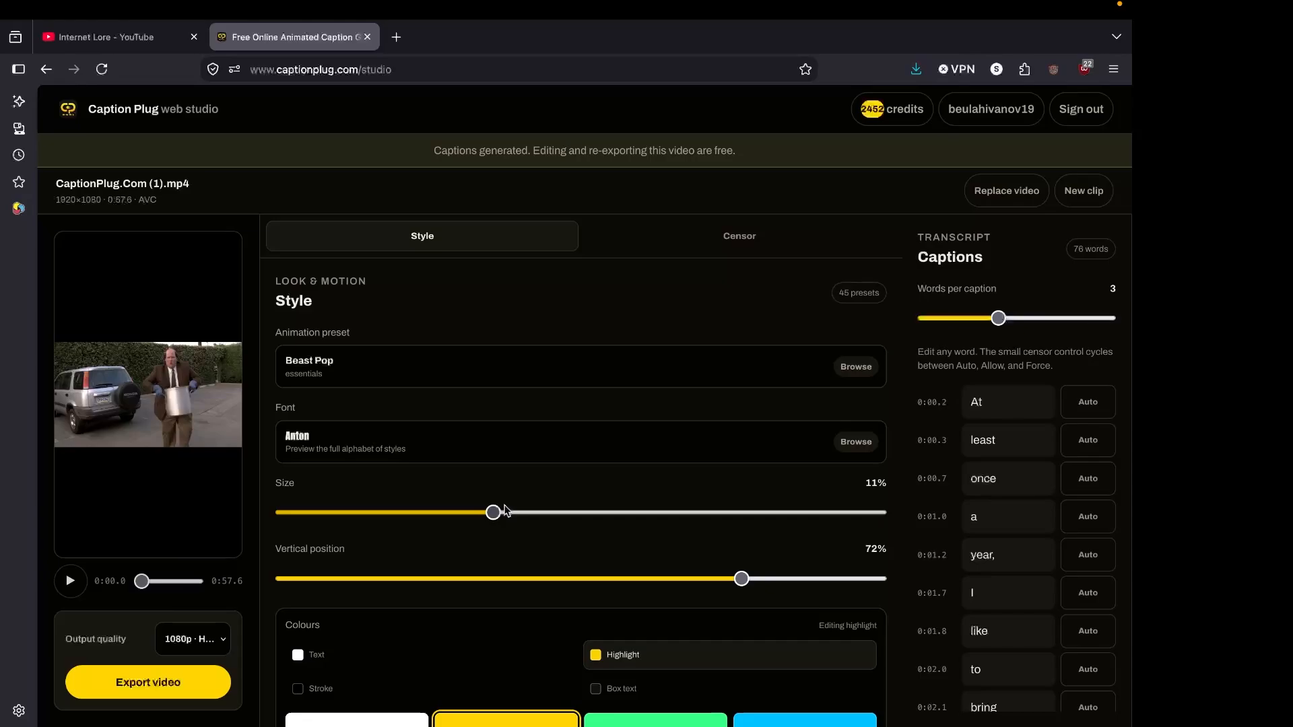
# Browse the gallery of caption animation presets from the essentials and hype styles through to the glitch styles.
pyautogui.scroll(-1, 482, 433)
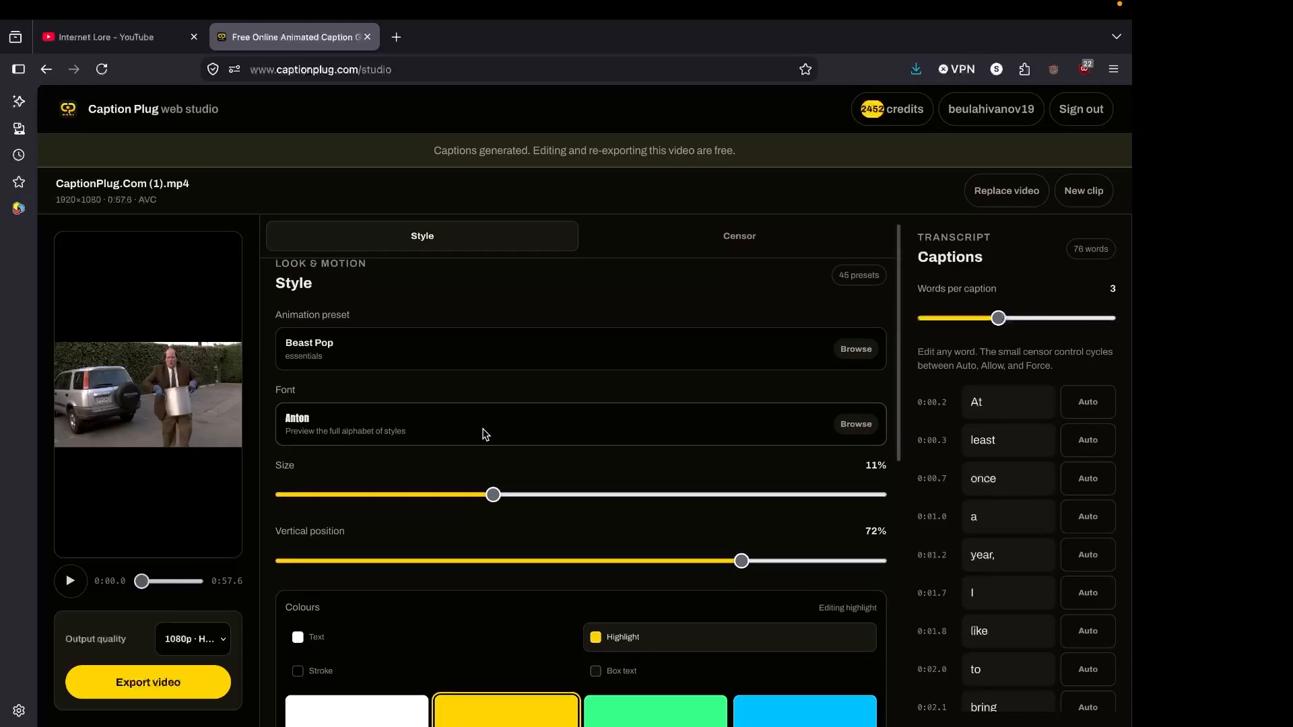
pyautogui.click(433, 346)
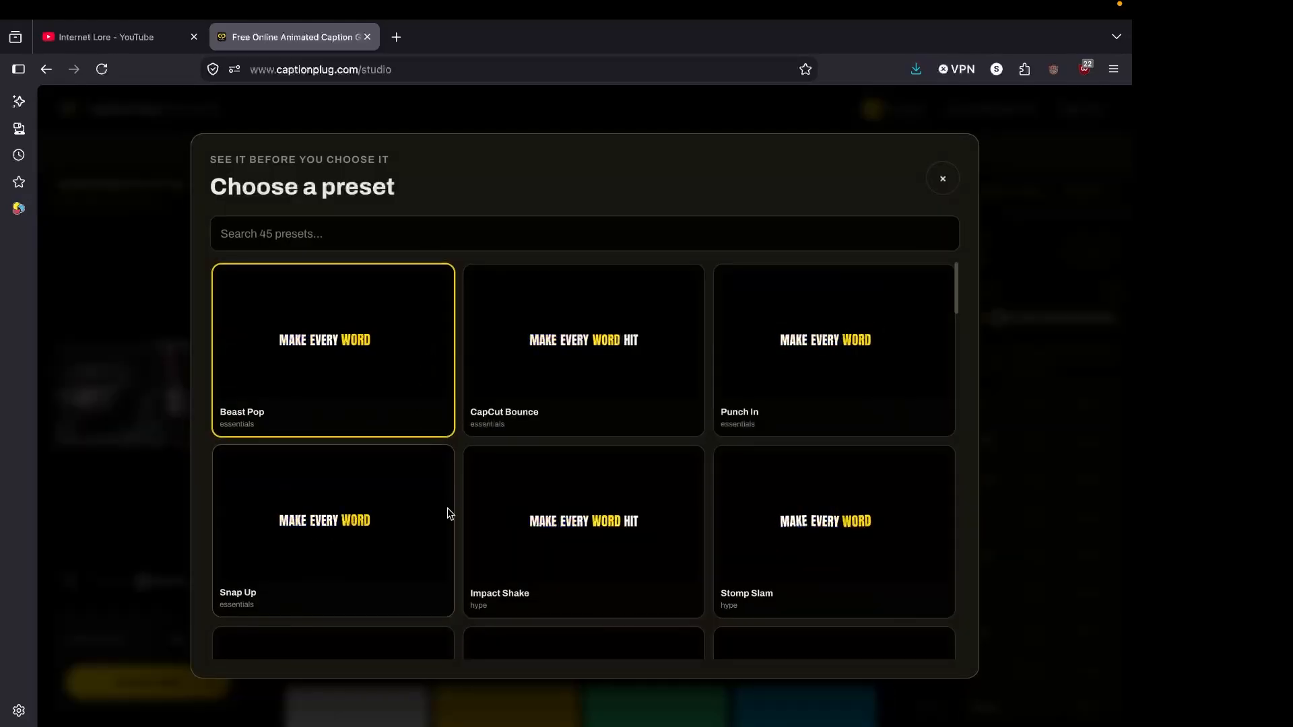
pyautogui.scroll(-3, 447, 512)
pyautogui.scroll(-7, 448, 510)
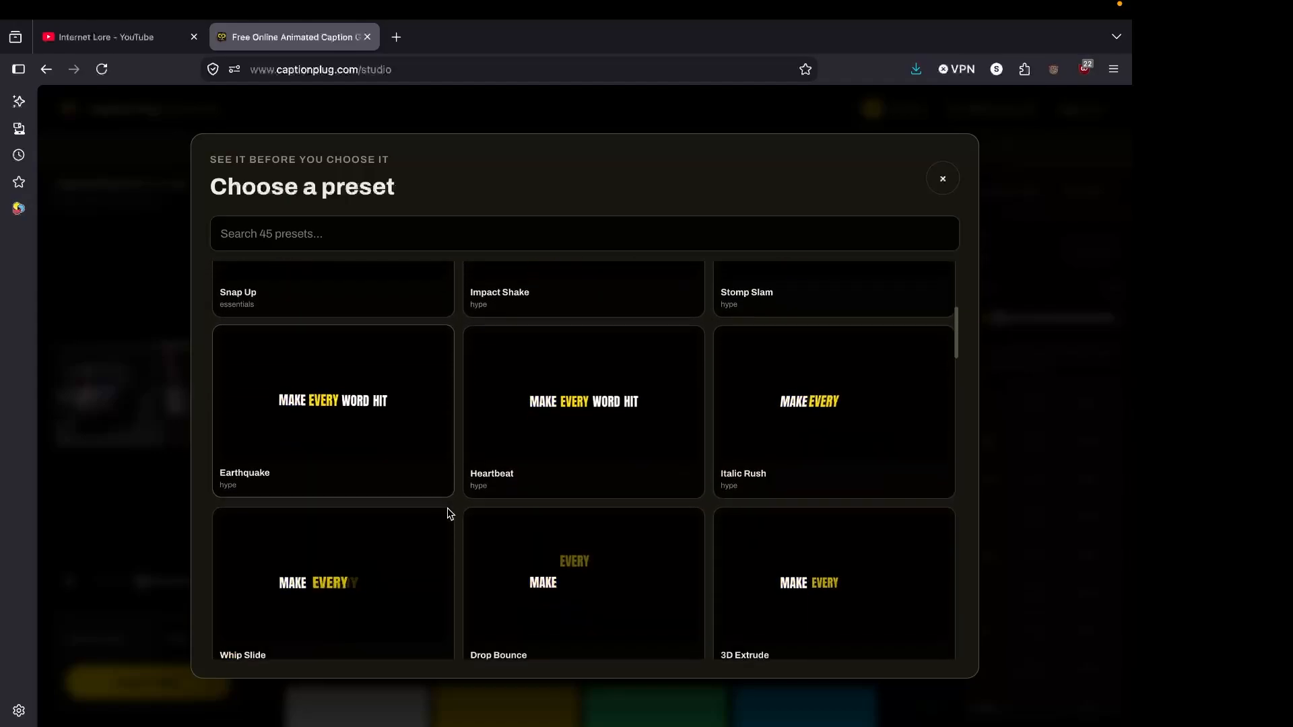
pyautogui.scroll(-9, 447, 513)
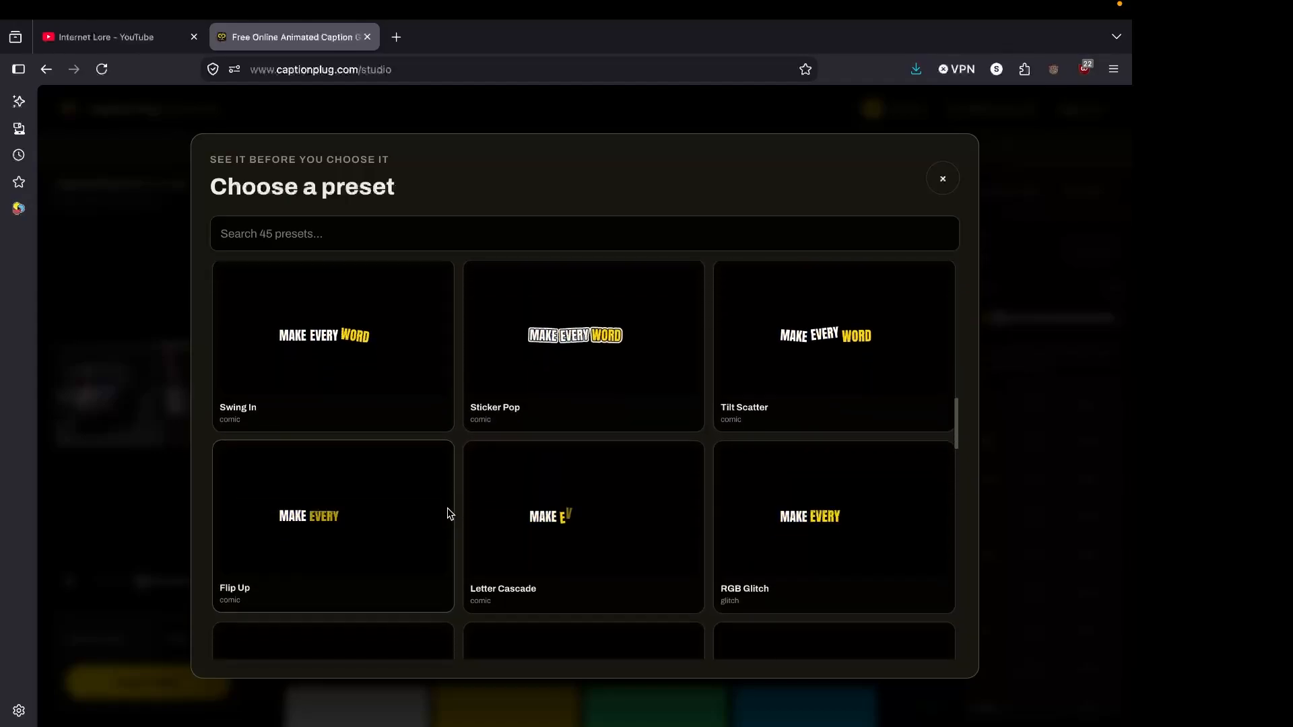
pyautogui.scroll(-3, 447, 513)
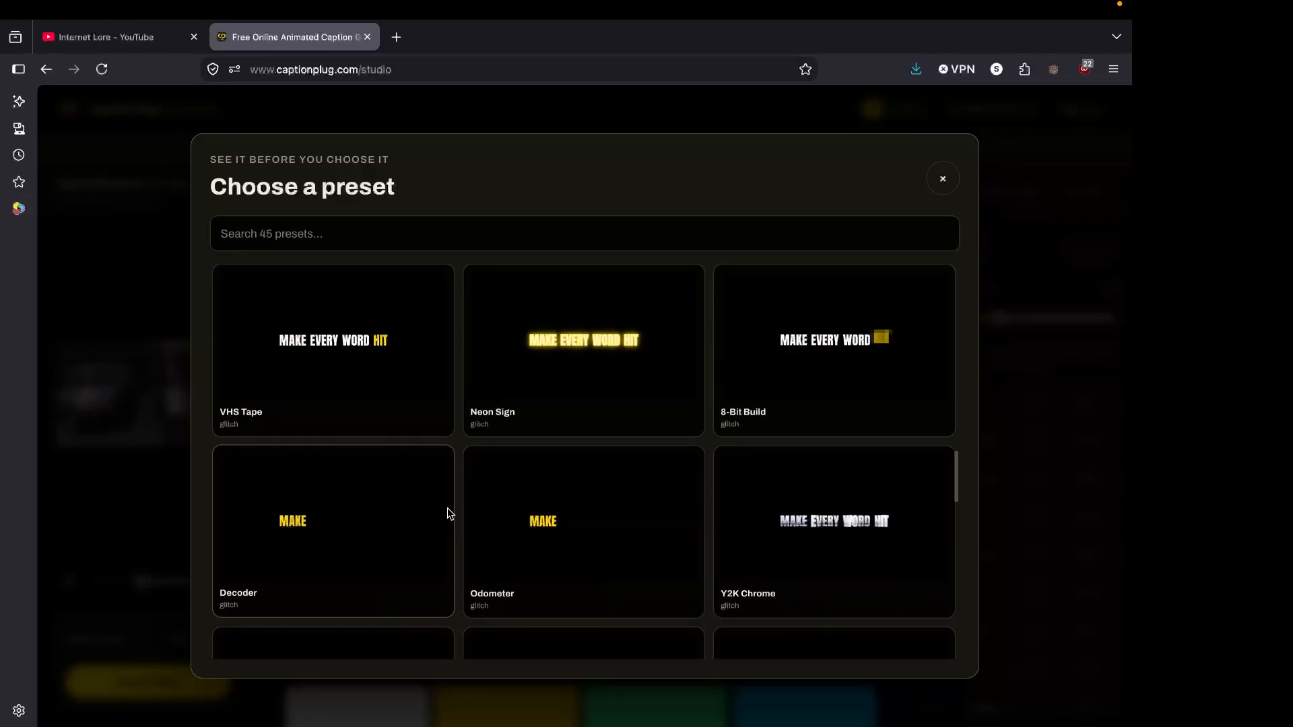
pyautogui.scroll(-2, 447, 514)
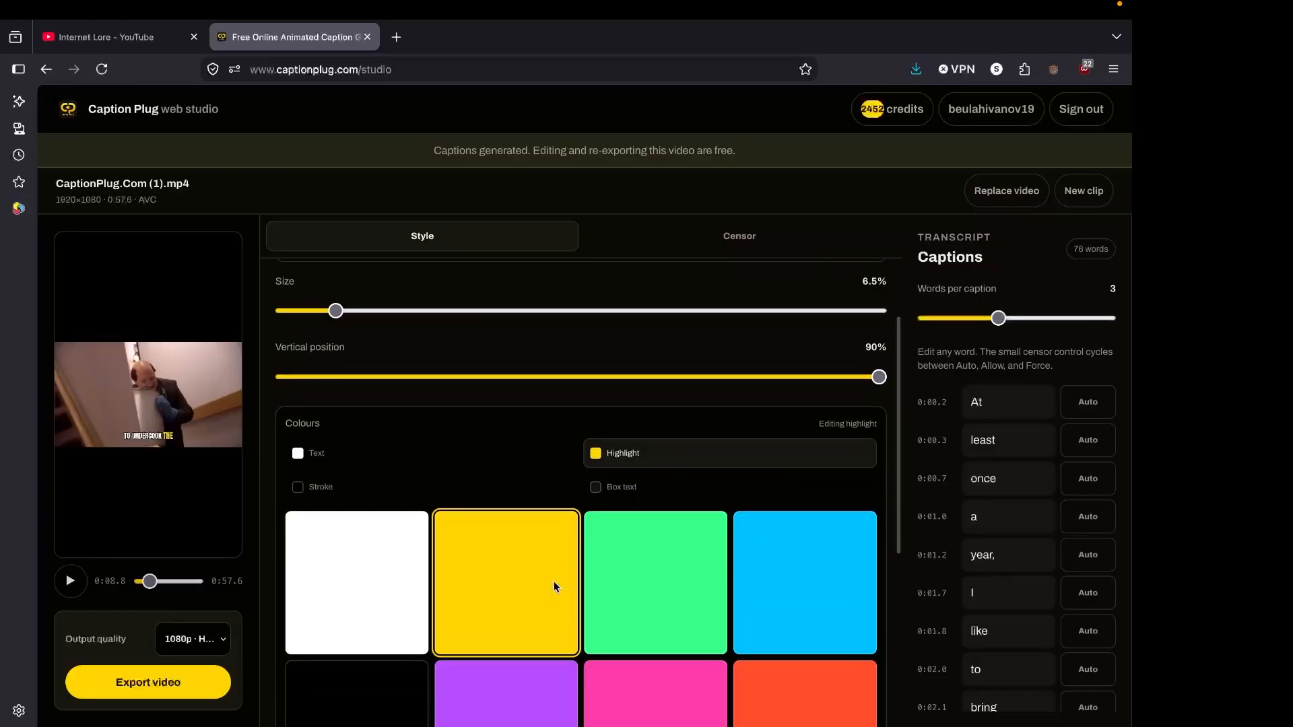
pyautogui.scroll(-2, 554, 581)
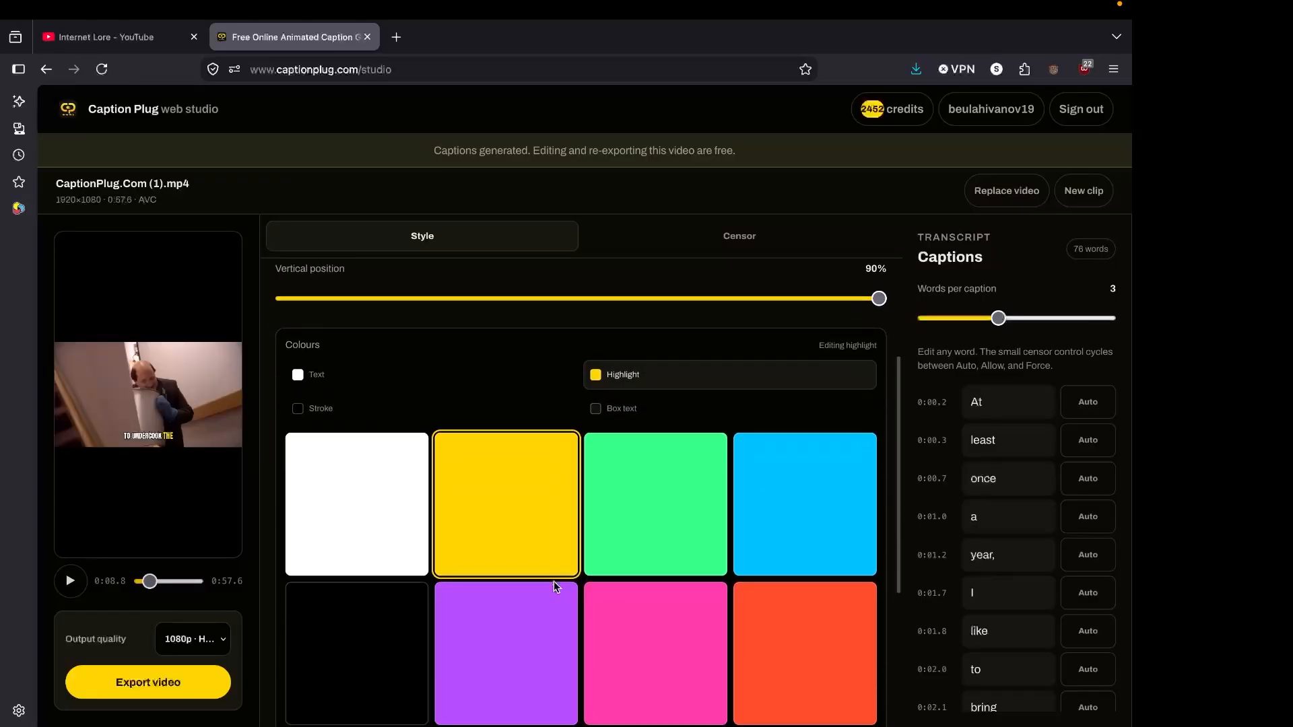
# Examine the highlight colour swatches and the custom colour picker, keeping yellow as the highlight colour.
pyautogui.scroll(1, 554, 581)
pyautogui.scroll(-3, 553, 581)
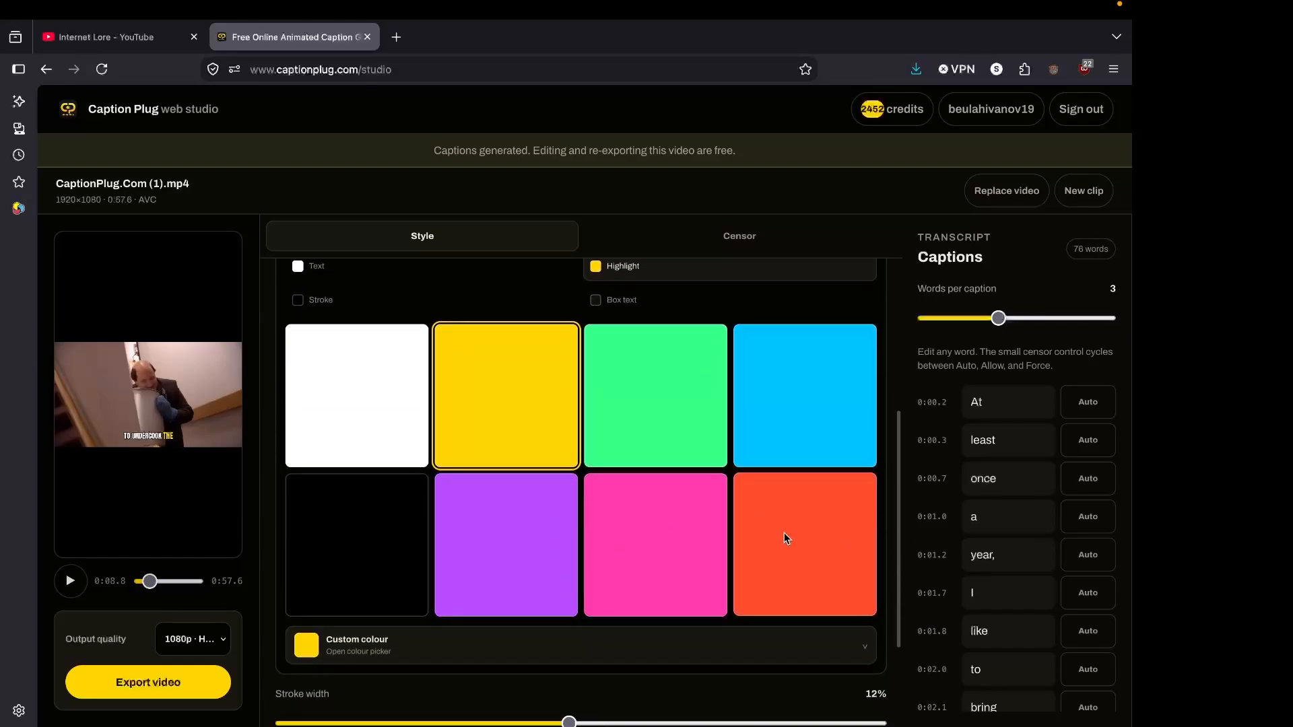
pyautogui.click(855, 650)
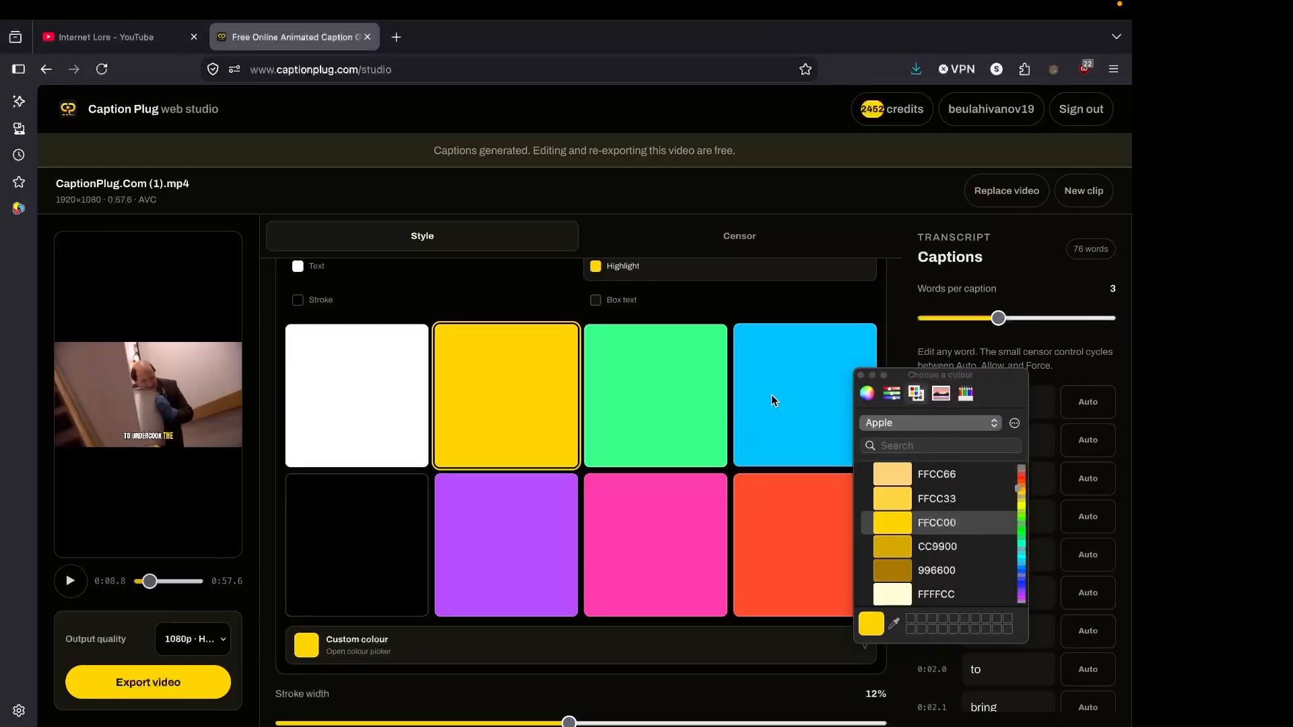
pyautogui.click(640, 416)
pyautogui.click(504, 414)
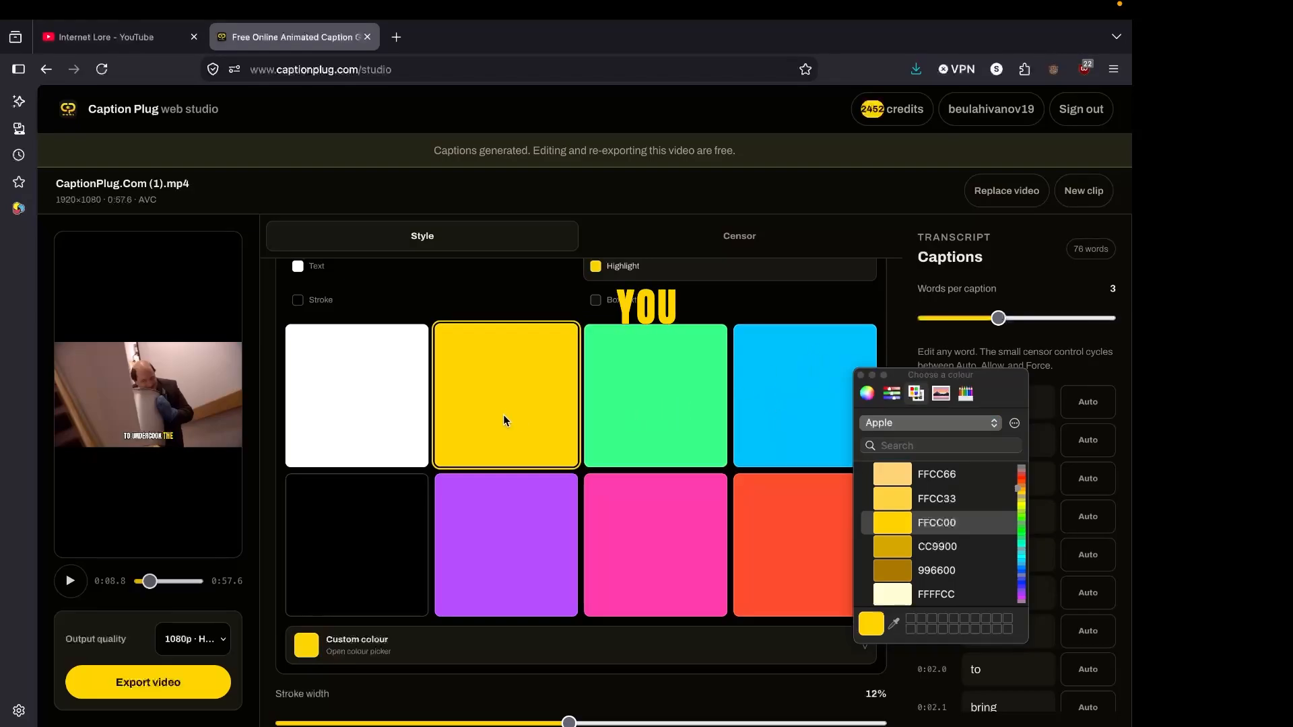
# Lower the captions on the video by setting their vertical position to 90%.
pyautogui.scroll(5, 375, 569)
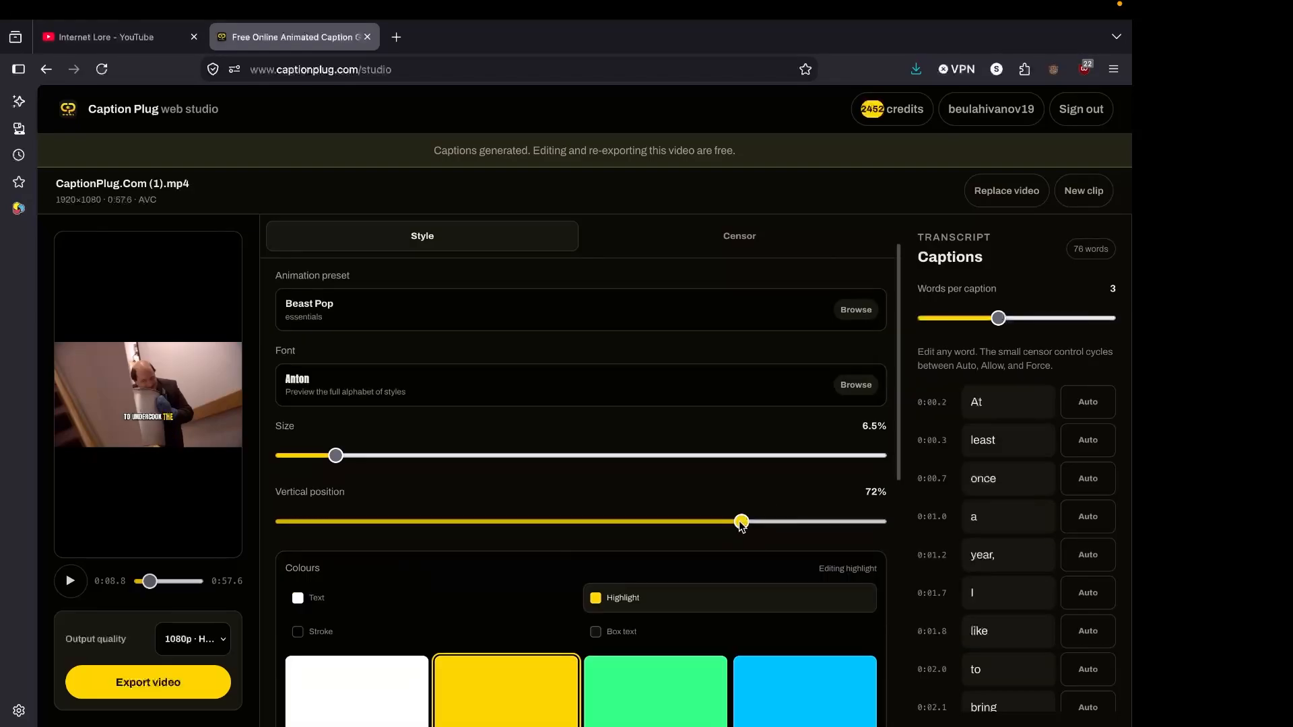
pyautogui.moveTo(705, 517); pyautogui.dragTo(913, 502)
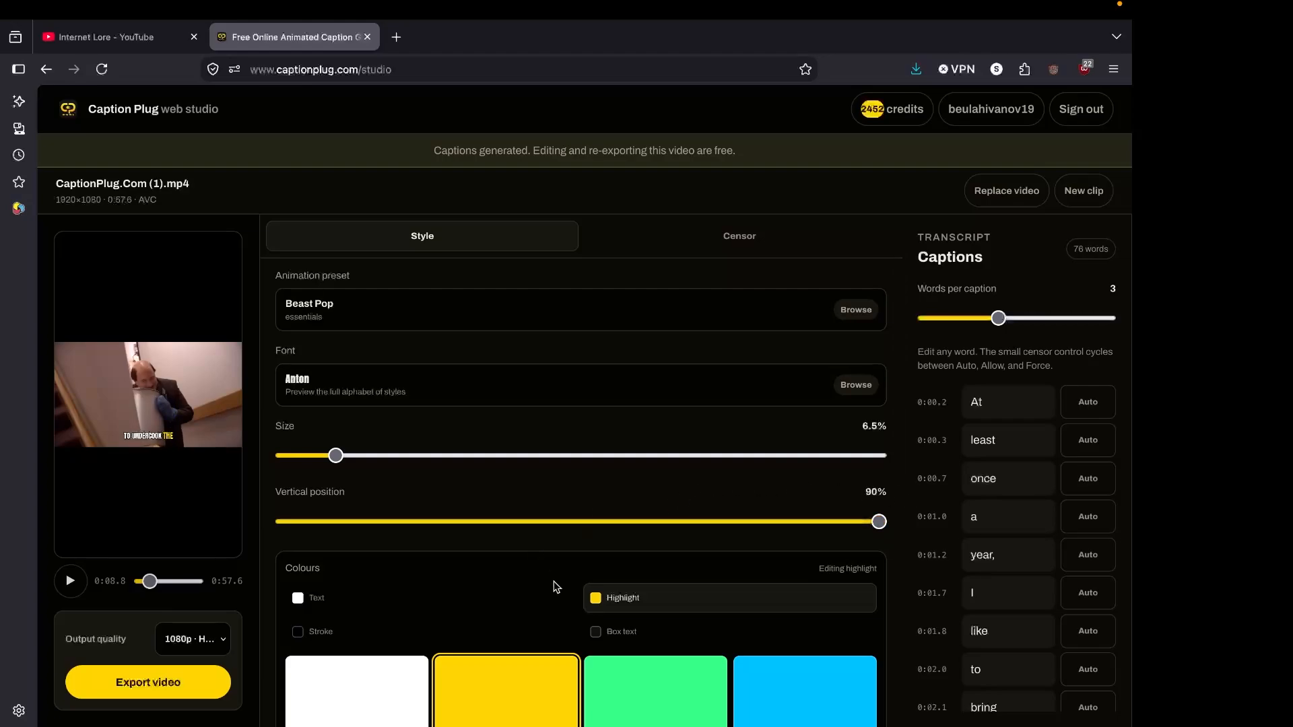
pyautogui.scroll(-1, 557, 586)
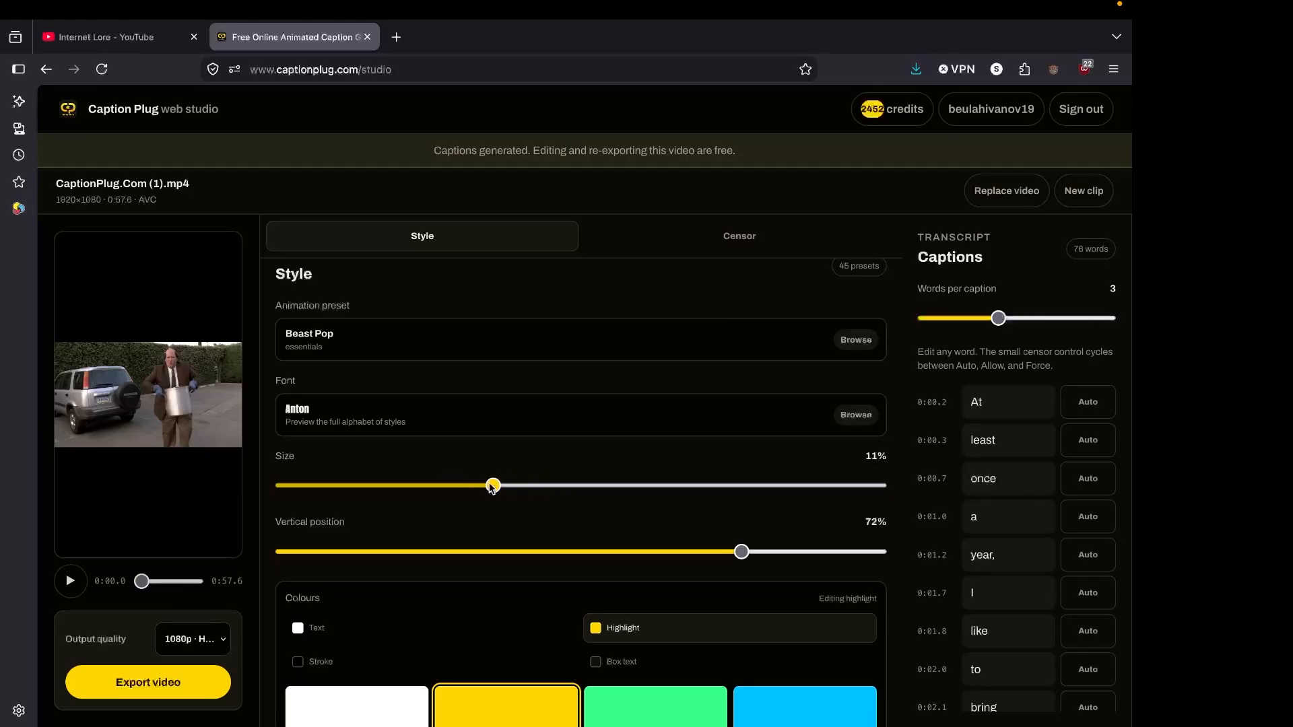
# Move the preview to 0:08.8 and reduce the caption size to 6.5%.
pyautogui.moveTo(145, 581)
pyautogui.mouseDown()
pyautogui.moveTo(106, 581)
pyautogui.moveTo(150, 581)
pyautogui.mouseUp()
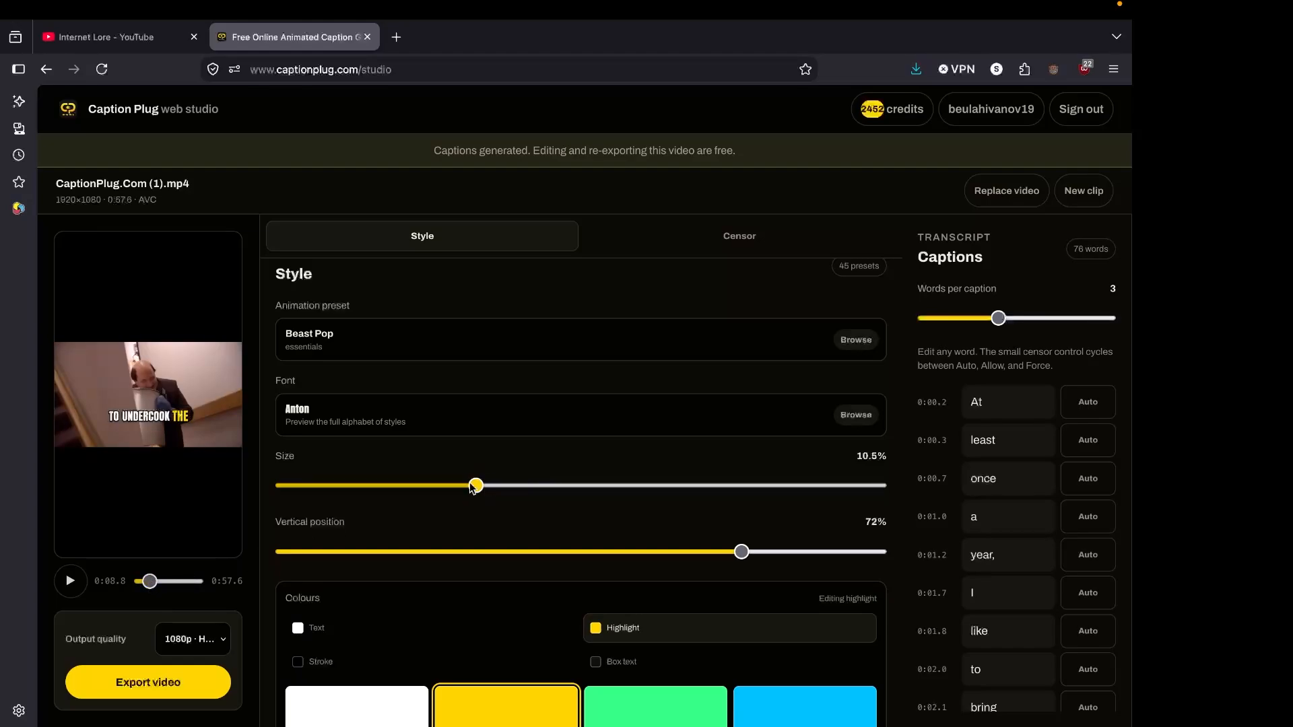
pyautogui.moveTo(471, 485); pyautogui.dragTo(401, 479)
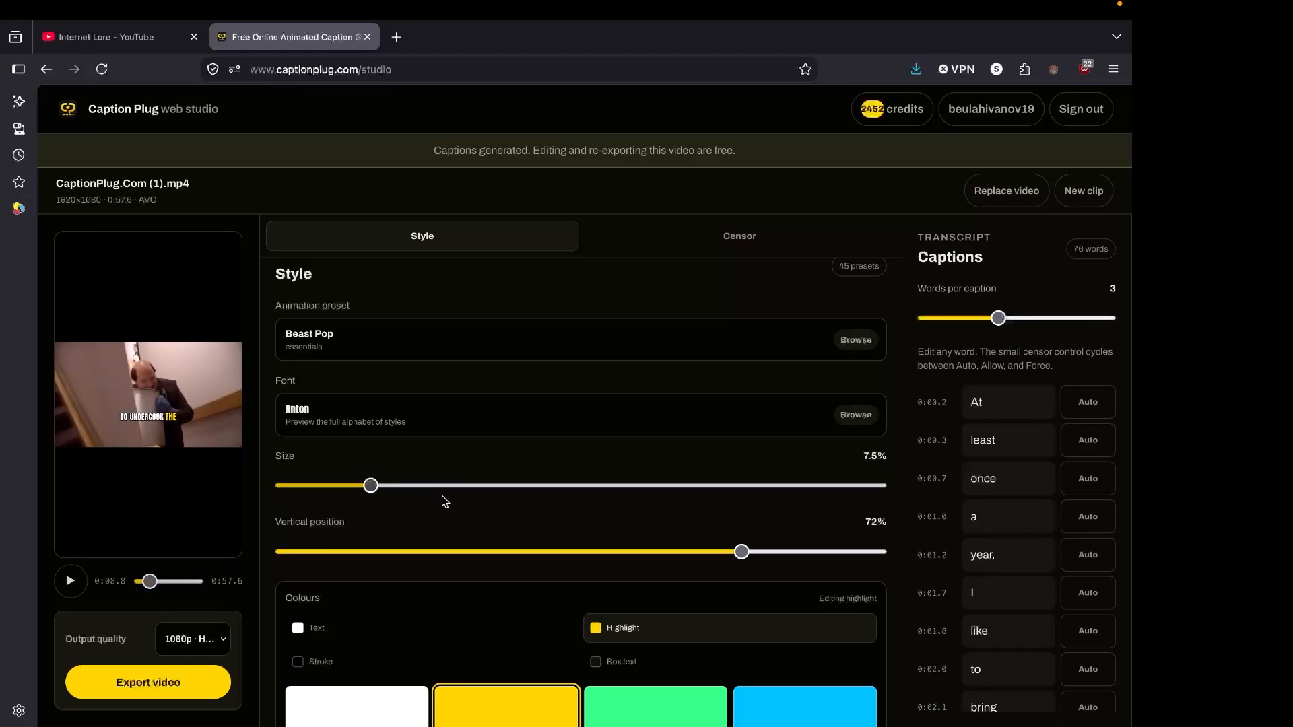
pyautogui.scroll(-1, 444, 499)
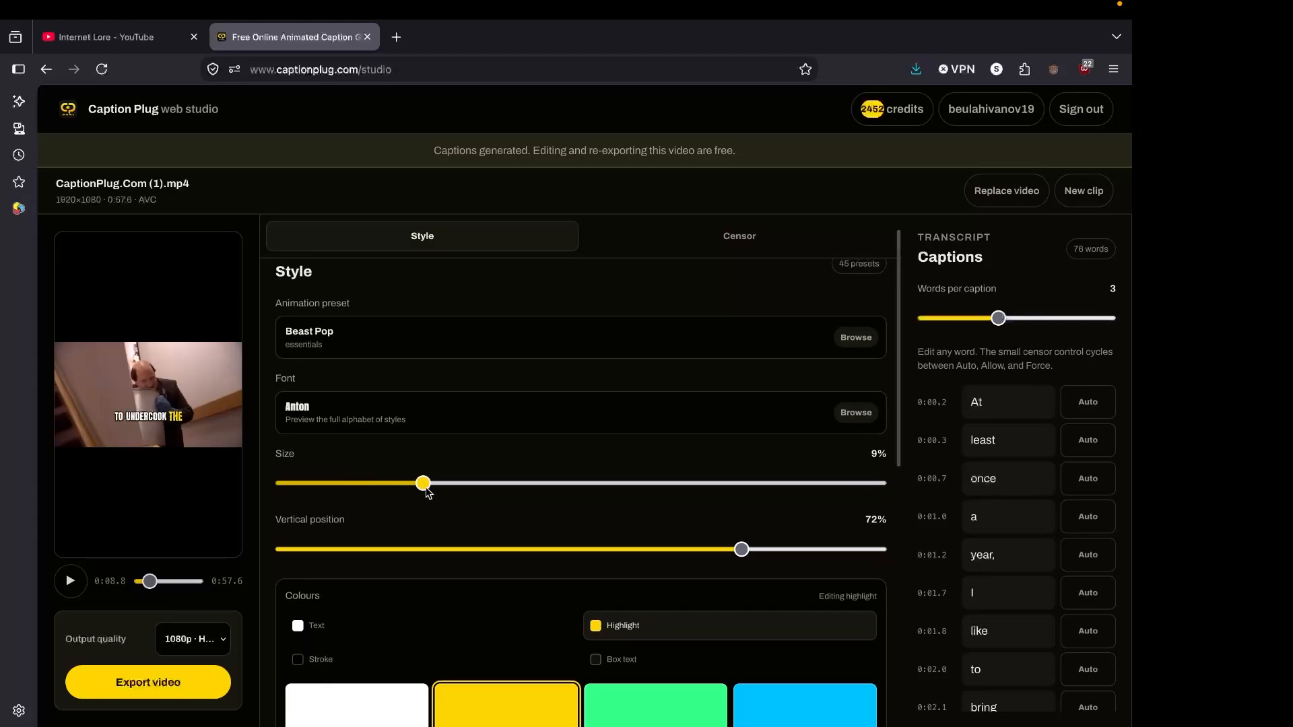
pyautogui.moveTo(458, 484); pyautogui.dragTo(388, 483)
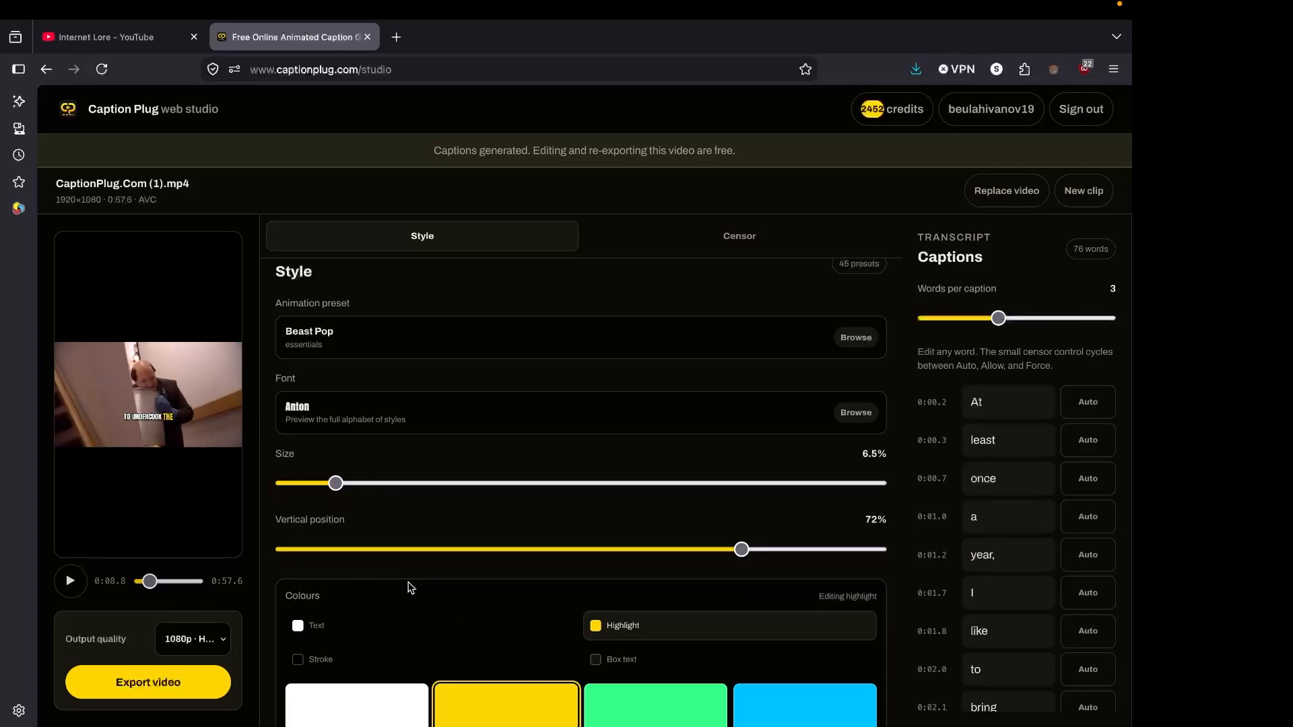
pyautogui.scroll(-1, 407, 586)
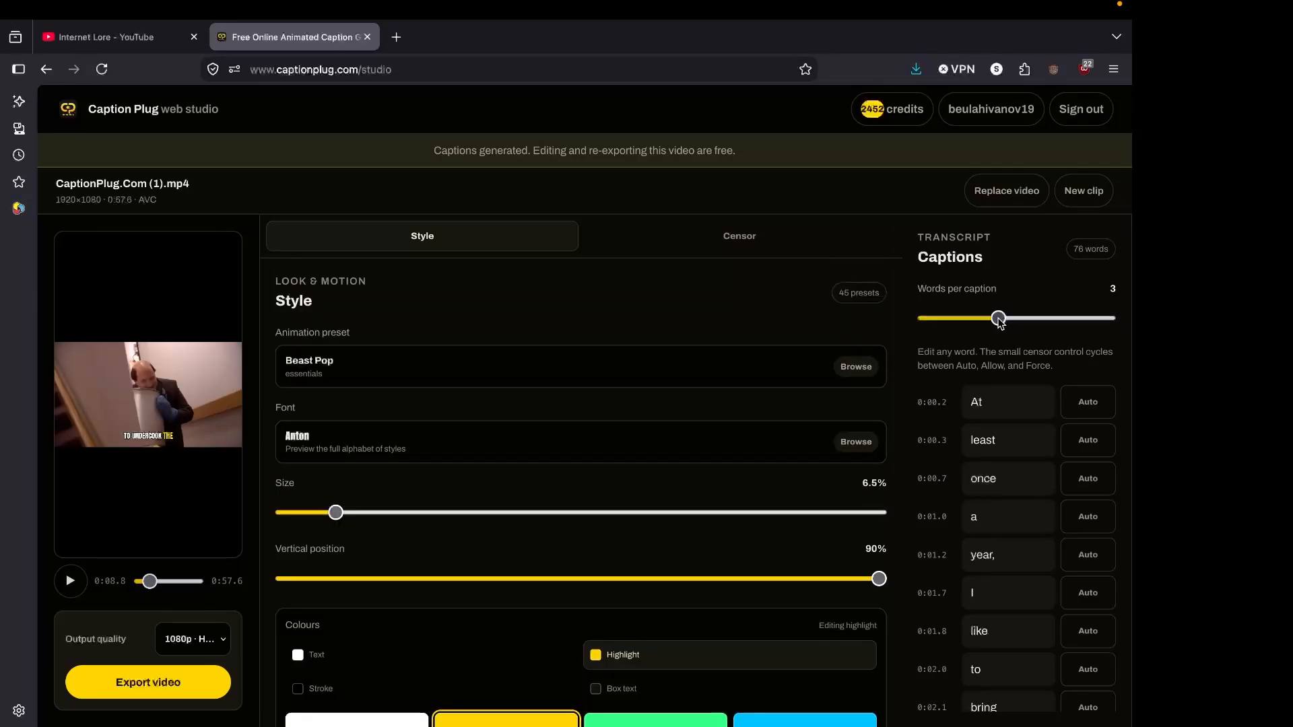
# Set the words per caption to 6 and review the transcript words through to the end.
pyautogui.moveTo(1070, 322); pyautogui.dragTo(1115, 326)
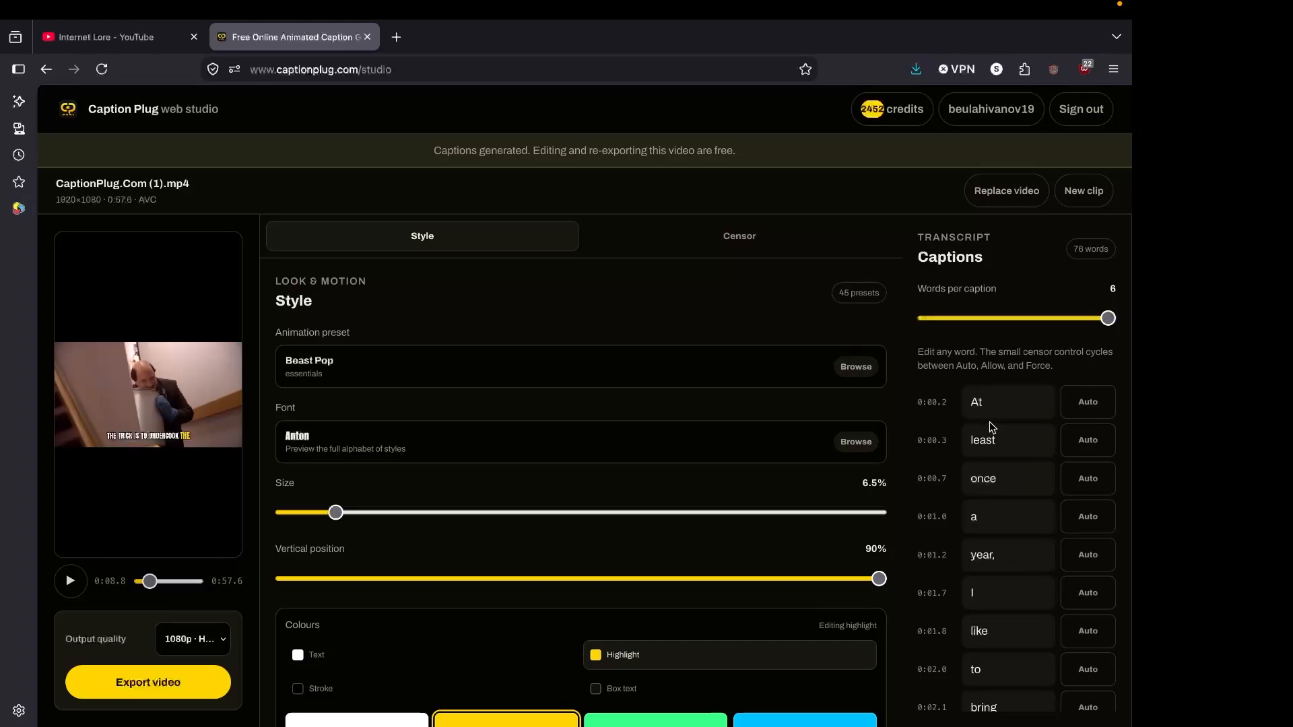
pyautogui.scroll(-5, 1004, 532)
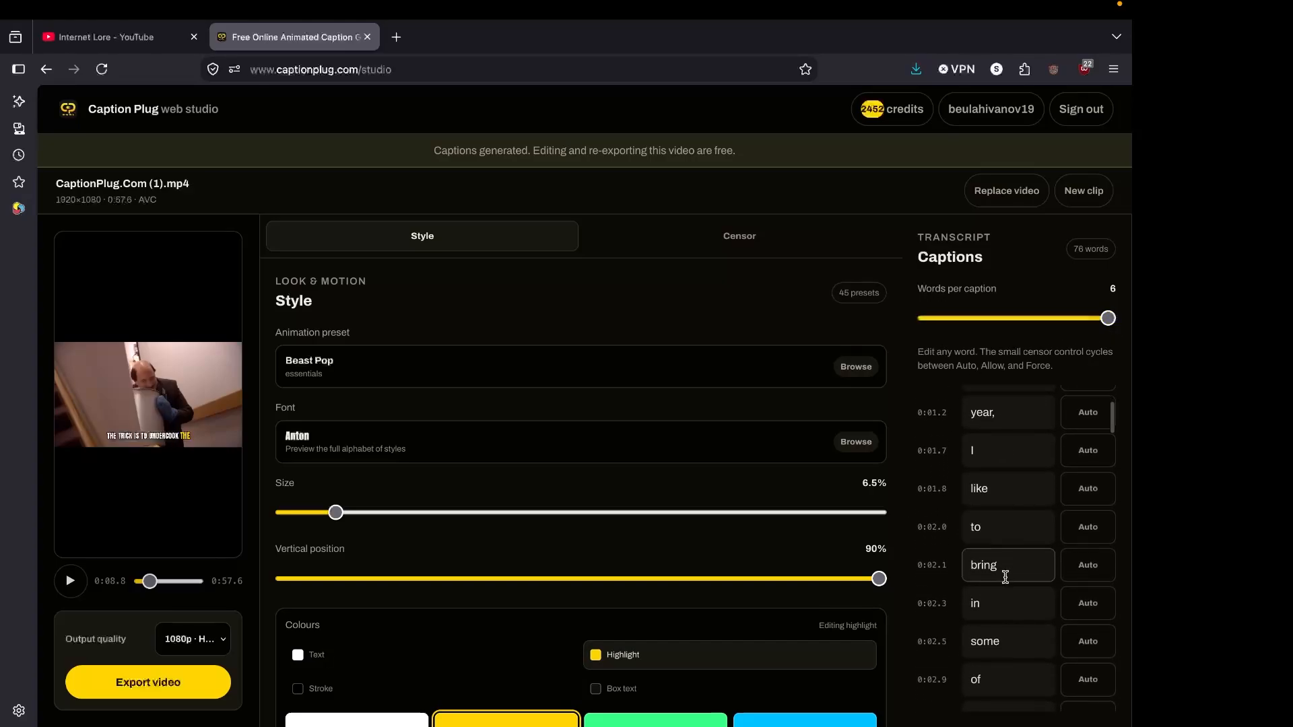
pyautogui.scroll(-5, 1005, 577)
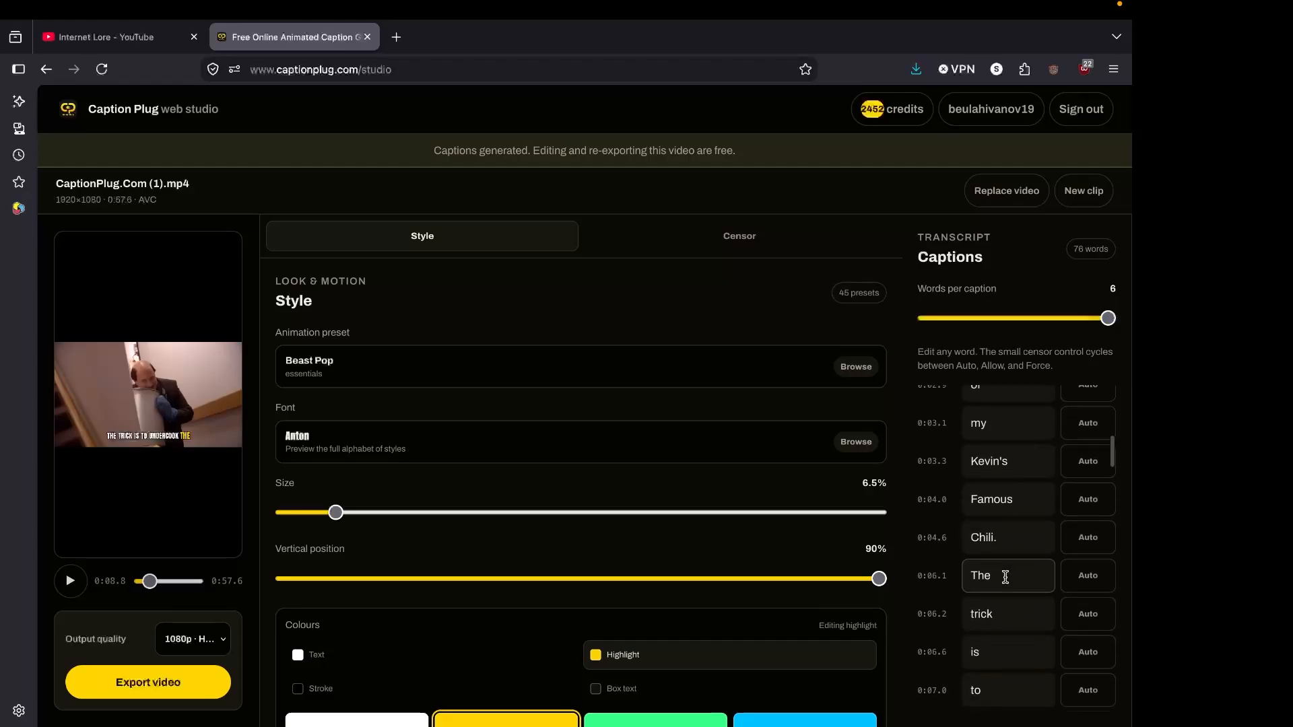
pyautogui.scroll(-5, 1005, 577)
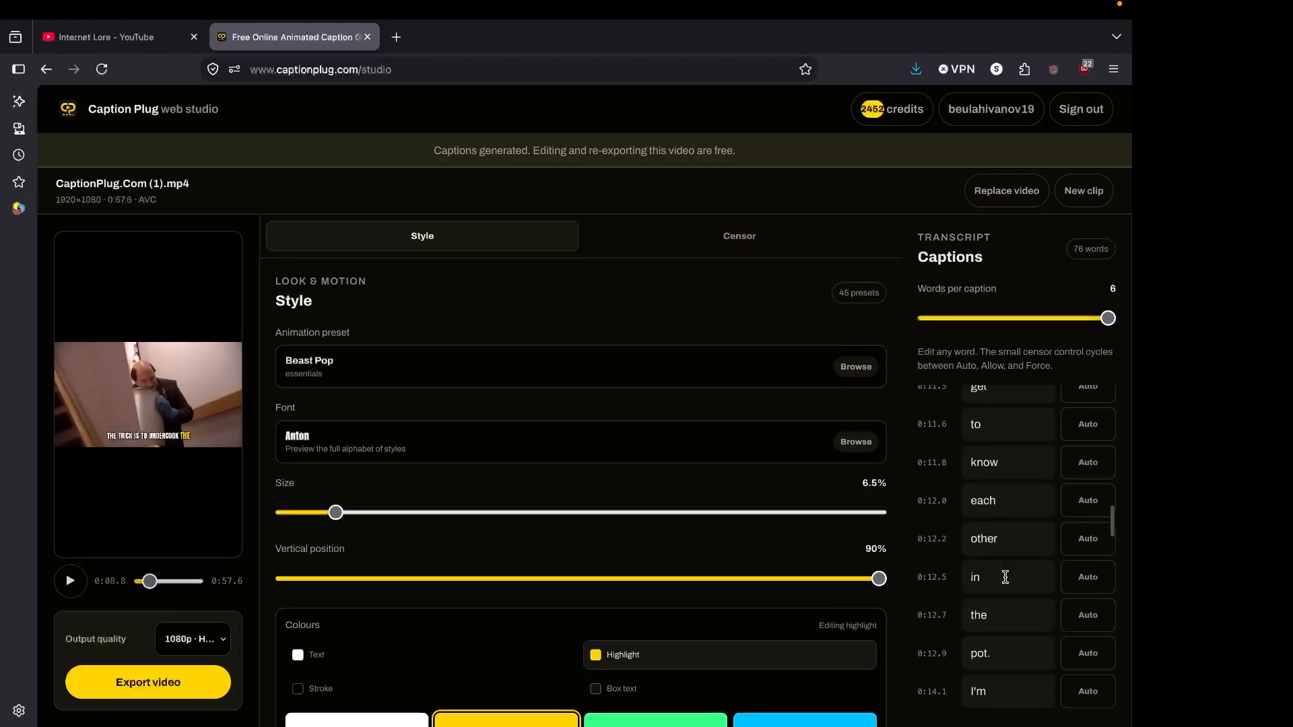
pyautogui.scroll(-8, 1005, 577)
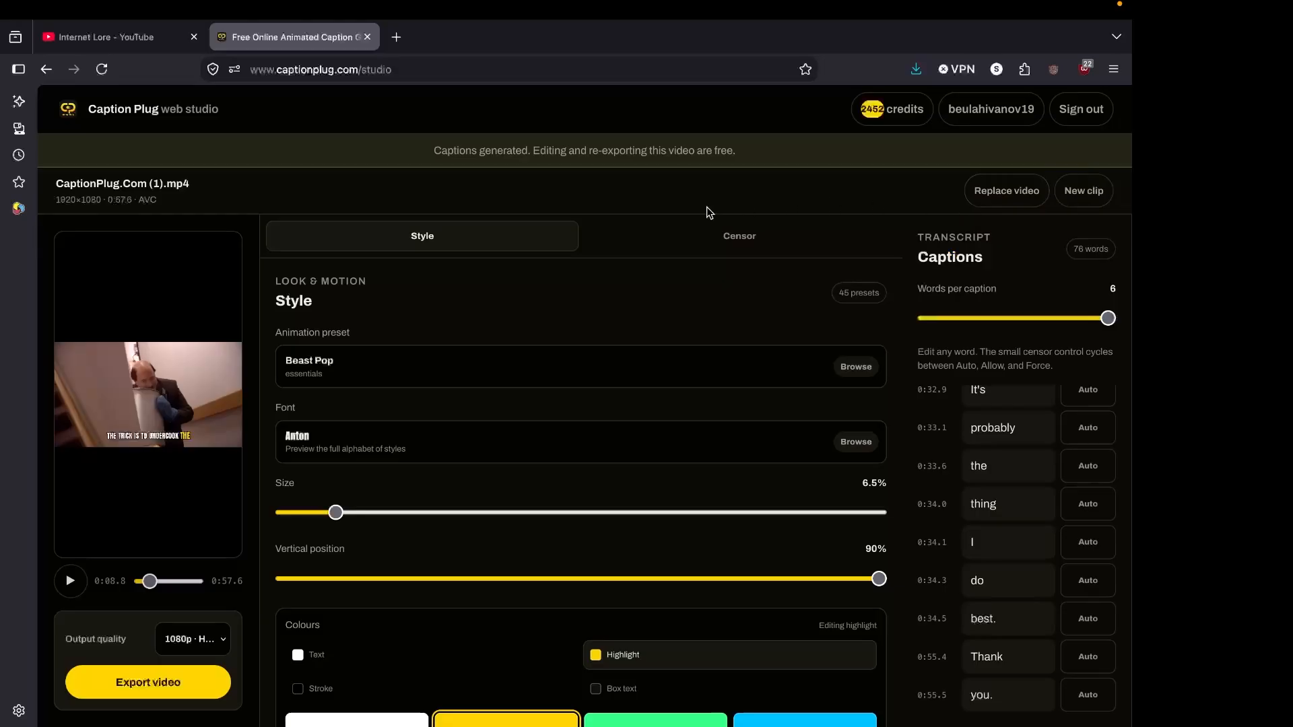
# Check the auto-censor options and the remaining style settings, and start exporting the captioned video at 1080p.
pyautogui.click(686, 243)
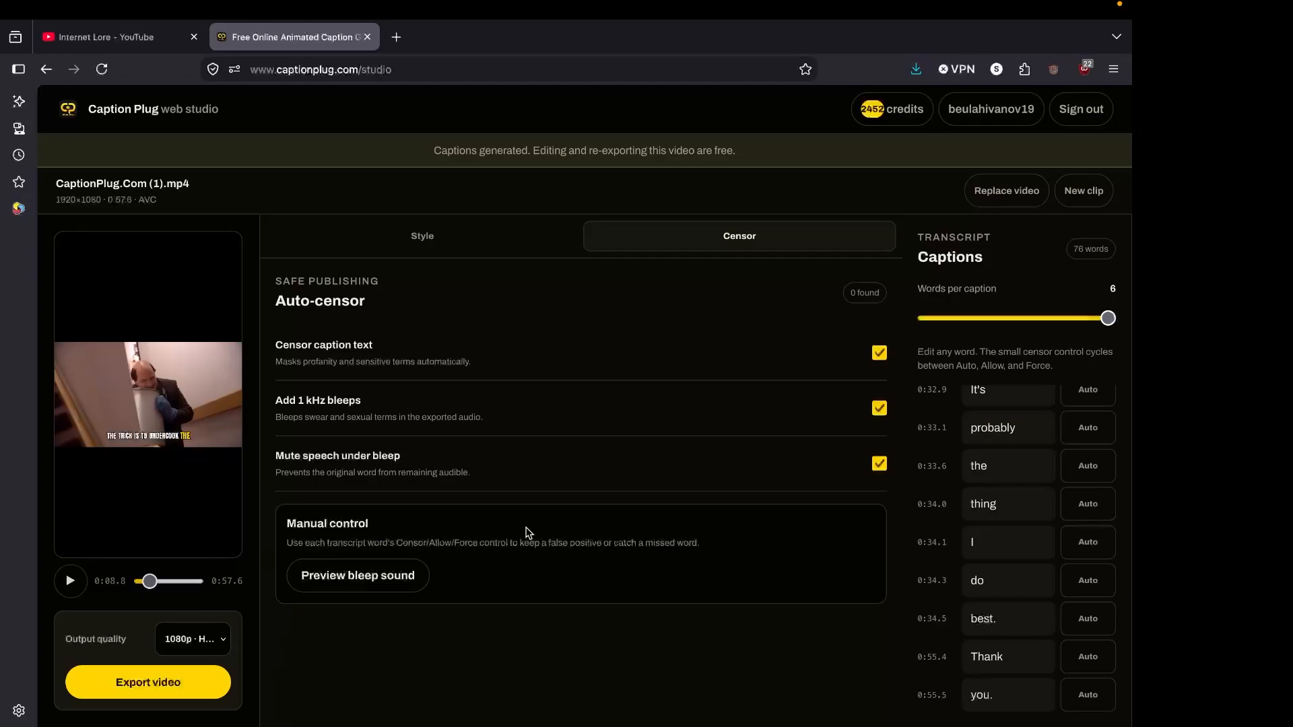
pyautogui.click(469, 235)
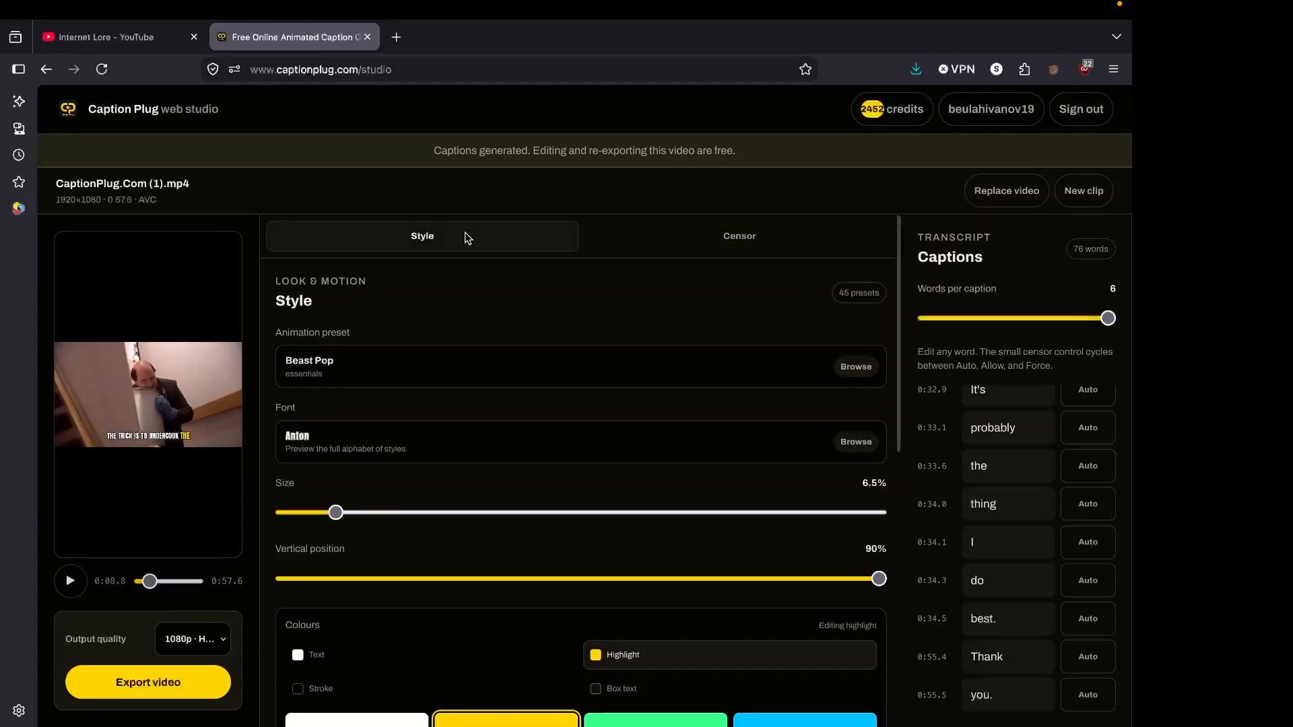
pyautogui.scroll(-1, 402, 623)
pyautogui.scroll(-1, 404, 623)
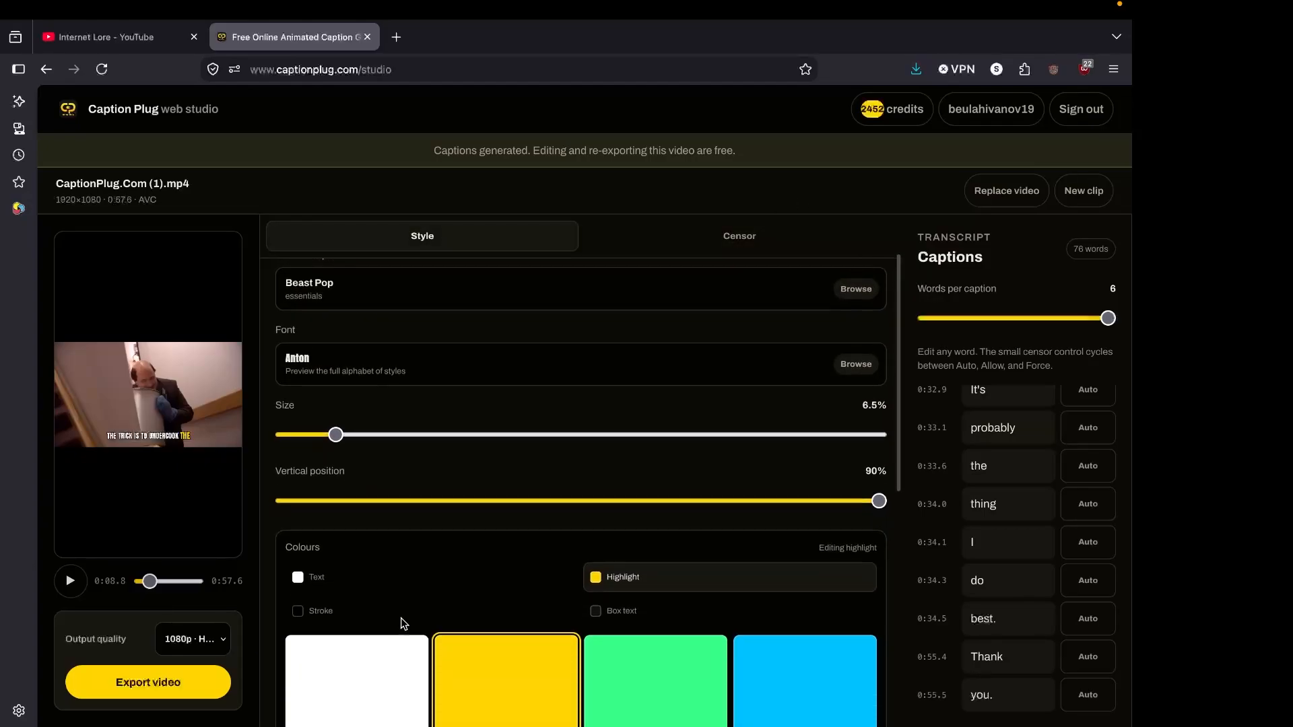
pyautogui.scroll(-5, 379, 653)
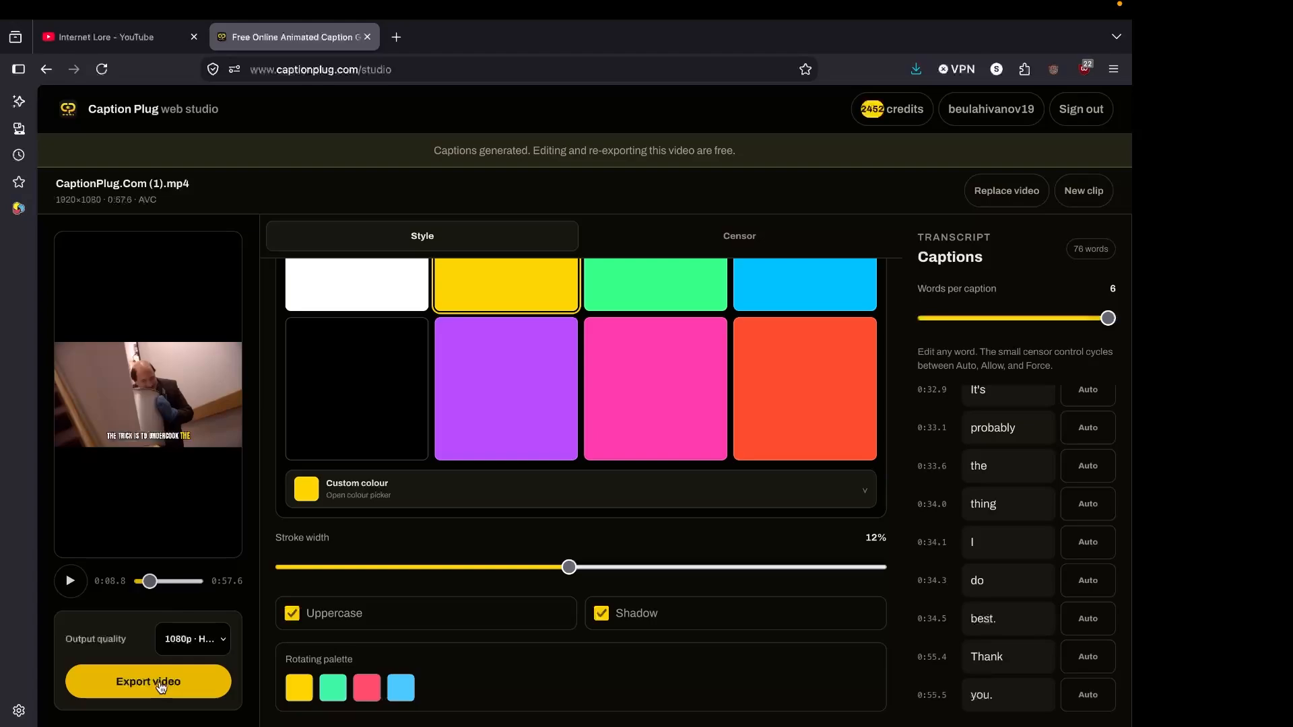
pyautogui.click(148, 681)
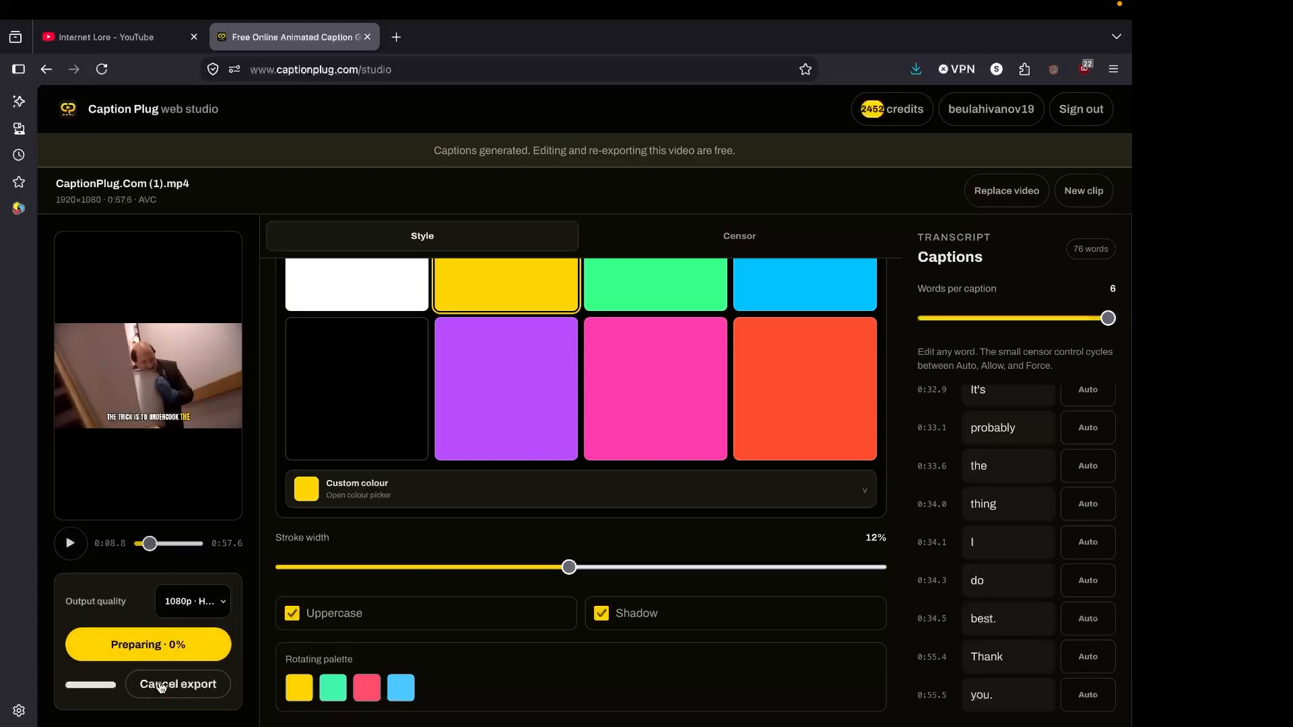